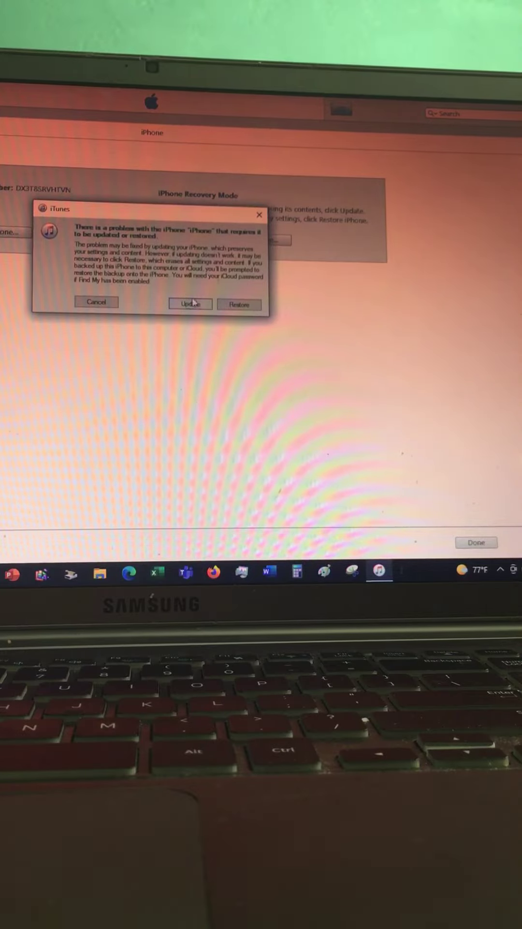
# Choose Restore for the iPhone, then confirm with Restore and Update to erase it and reinstall software
pyautogui.click(244, 307)
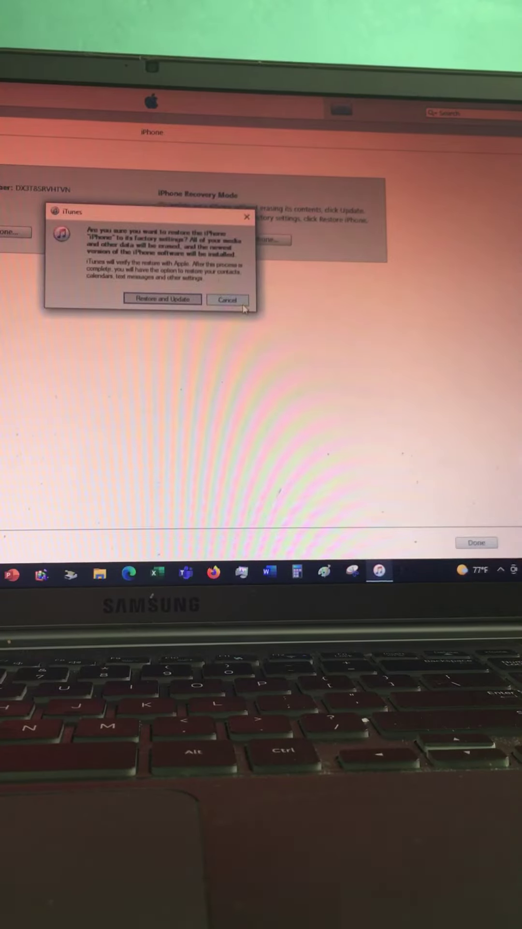
pyautogui.click(156, 298)
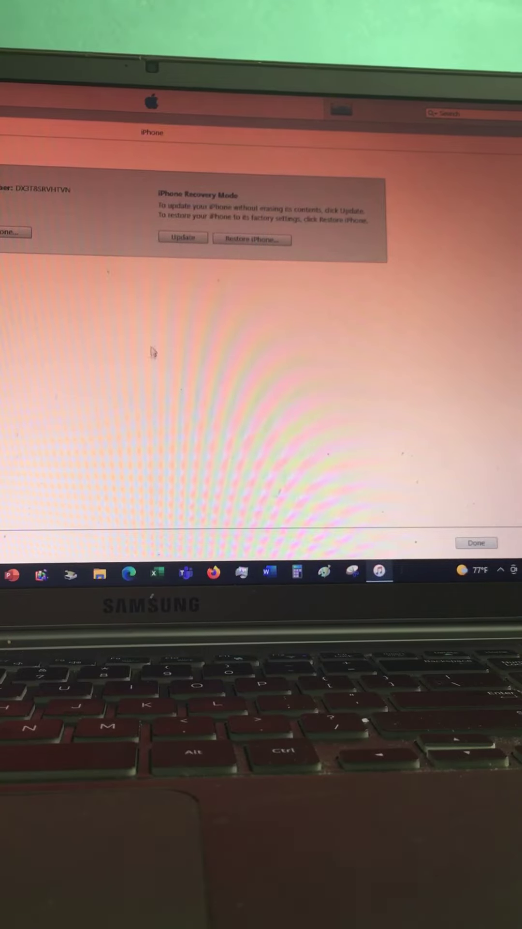